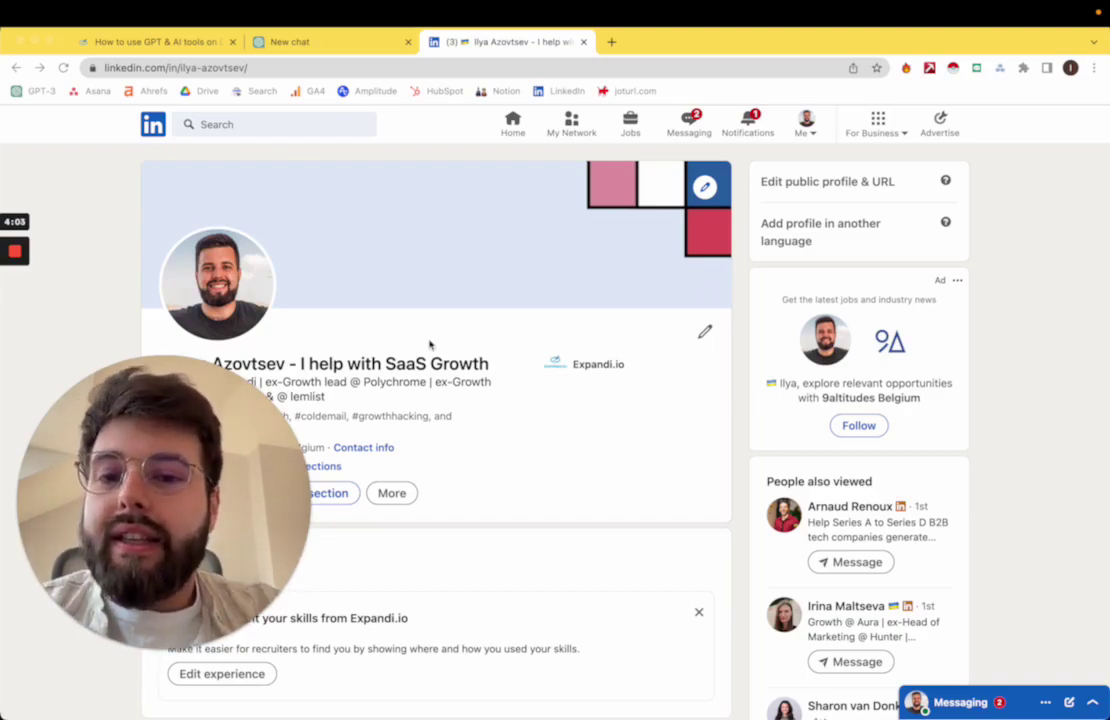
# - Export the LinkedIn profile with More > Save to PDF, downloading Profile (11).pdf
pyautogui.scroll(-2, 401, 367)
pyautogui.scroll(-8, 404, 377)
pyautogui.scroll(-5, 404, 377)
pyautogui.scroll(-5, 404, 377)
pyautogui.scroll(-3, 404, 377)
pyautogui.scroll(4, 404, 377)
pyautogui.scroll(4, 404, 377)
pyautogui.scroll(4, 404, 377)
pyautogui.scroll(4, 404, 377)
pyautogui.scroll(2, 404, 377)
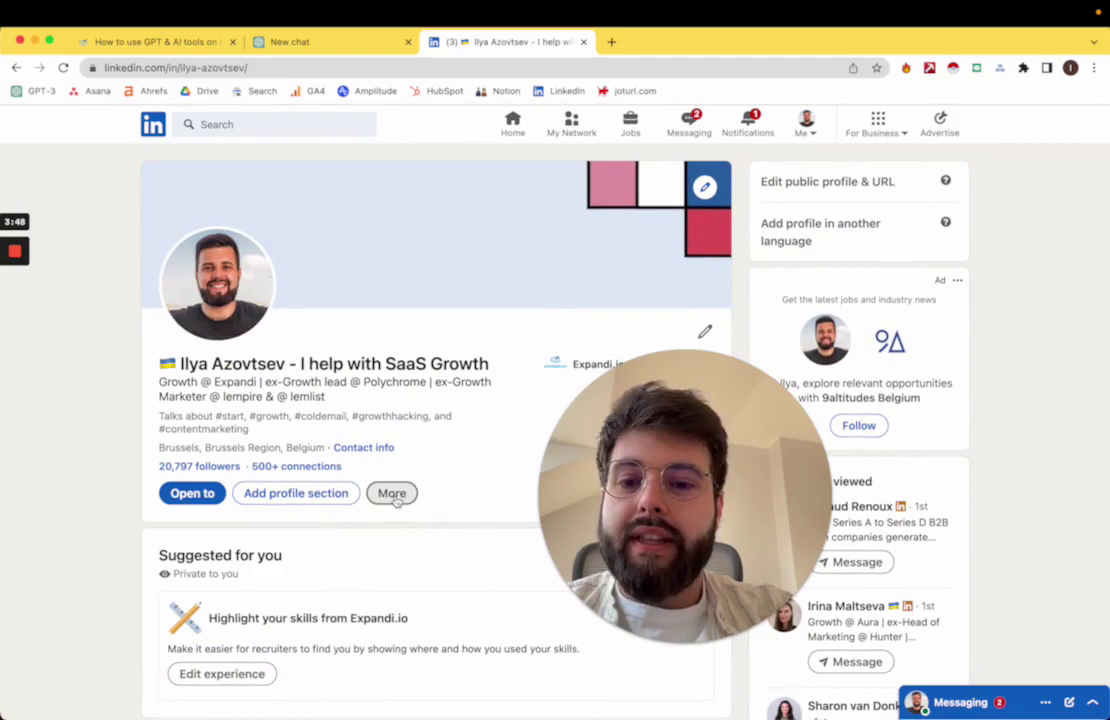
pyautogui.click(394, 496)
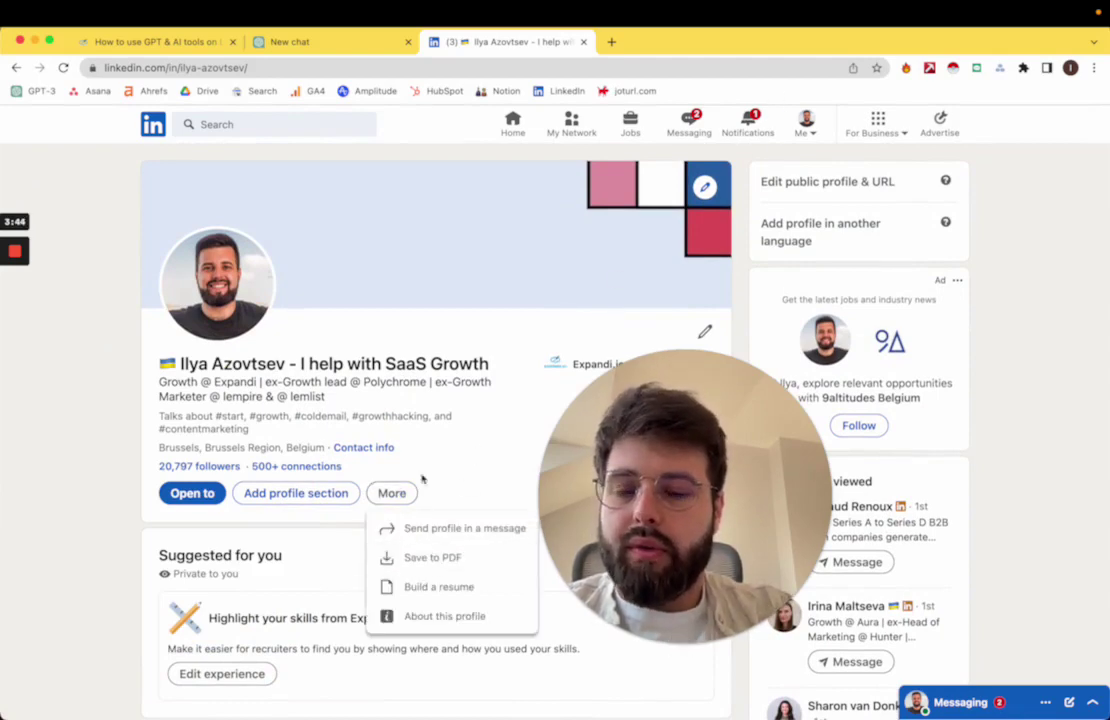
pyautogui.click(411, 559)
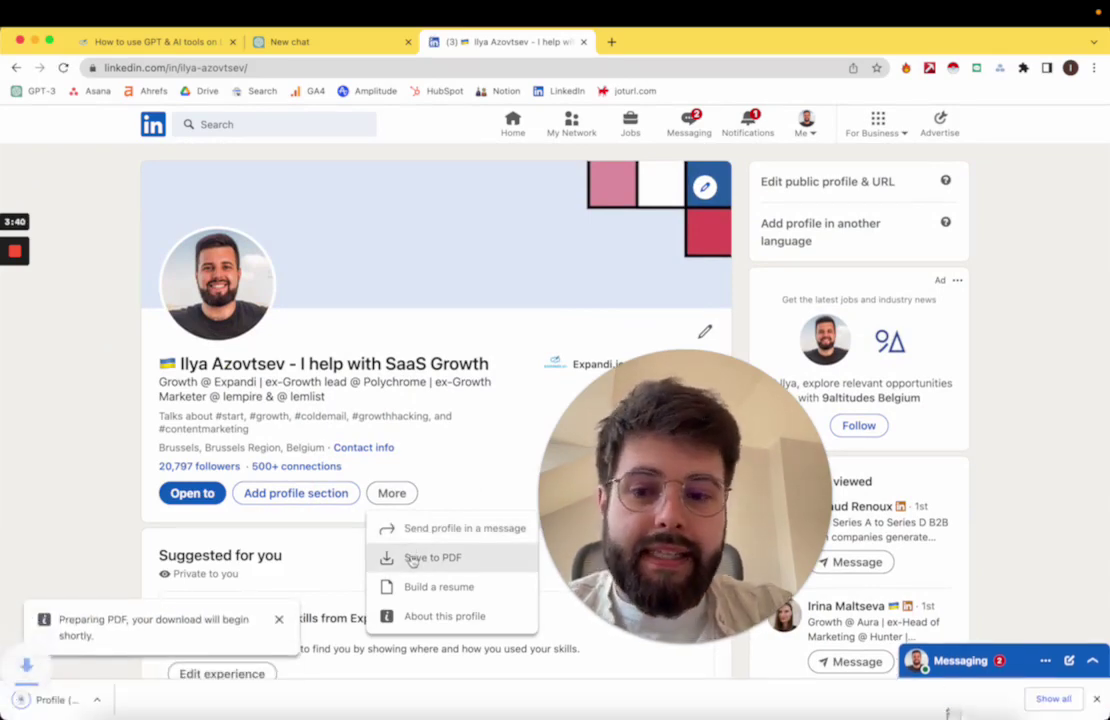
pyautogui.click(372, 370)
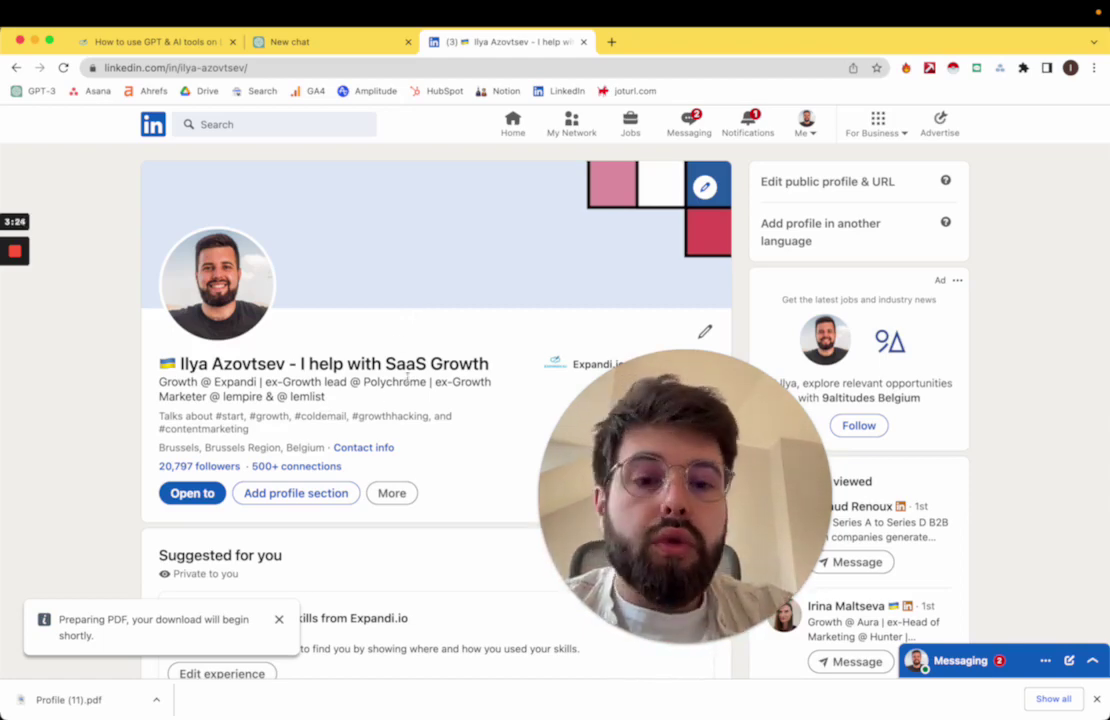
# - Open the downloaded Profile (11).pdf in Chrome's PDF viewer
pyautogui.tripleClick(440, 364)
pyautogui.click(350, 350)
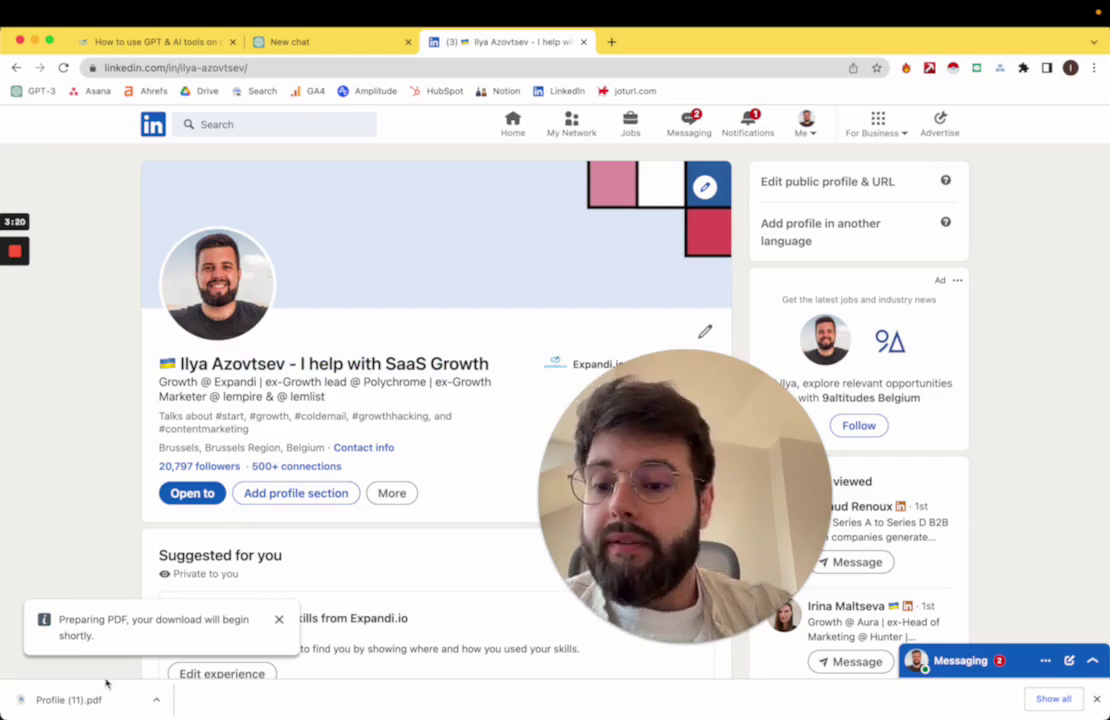
pyautogui.click(63, 714)
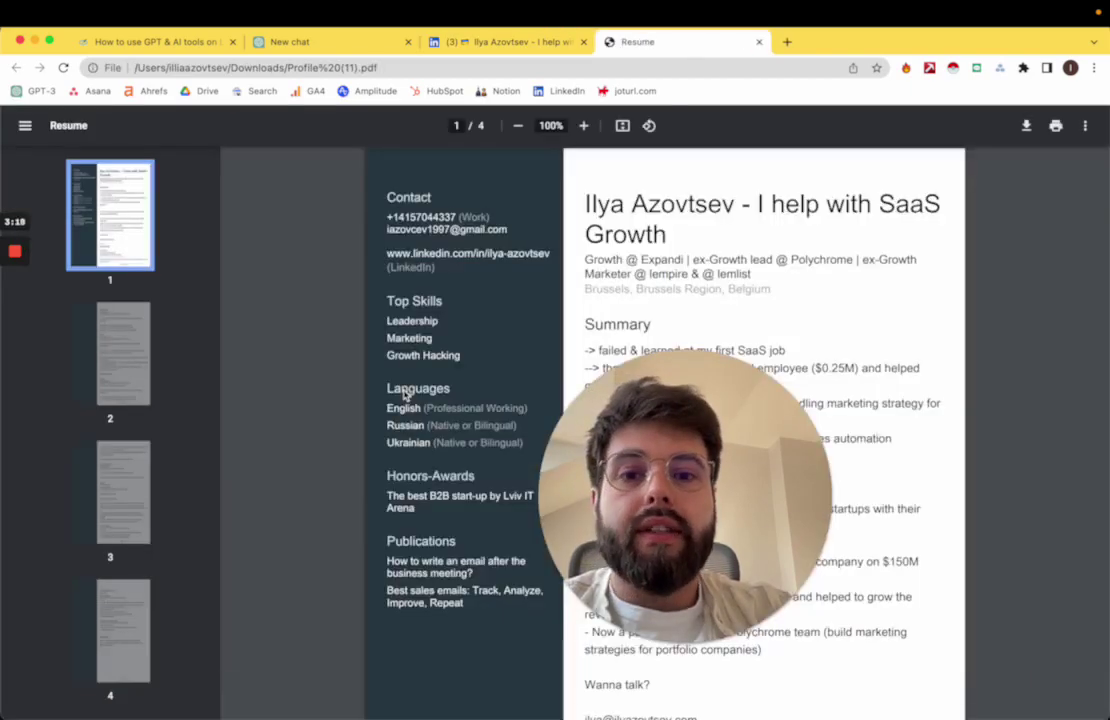
pyautogui.scroll(-10, 500, 370)
pyautogui.scroll(-20, 597, 340)
pyautogui.scroll(20, 597, 340)
pyautogui.scroll(5, 615, 290)
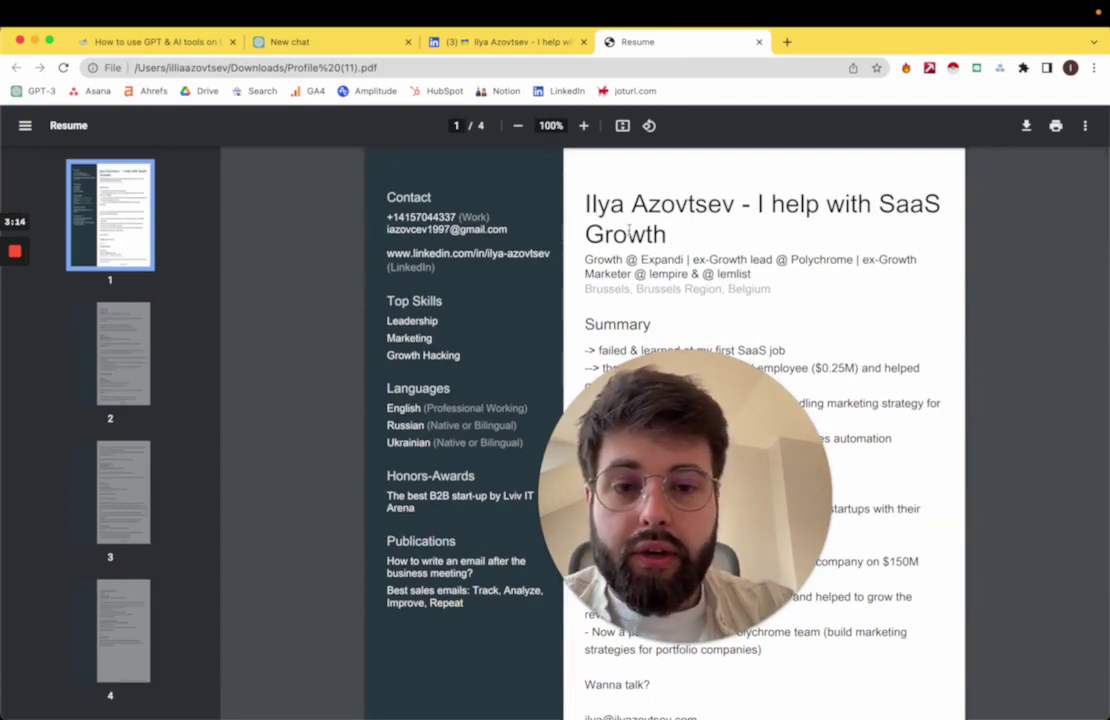
# - Select all the resume text and copy it
pyautogui.hotkey('ctrl', 'a')
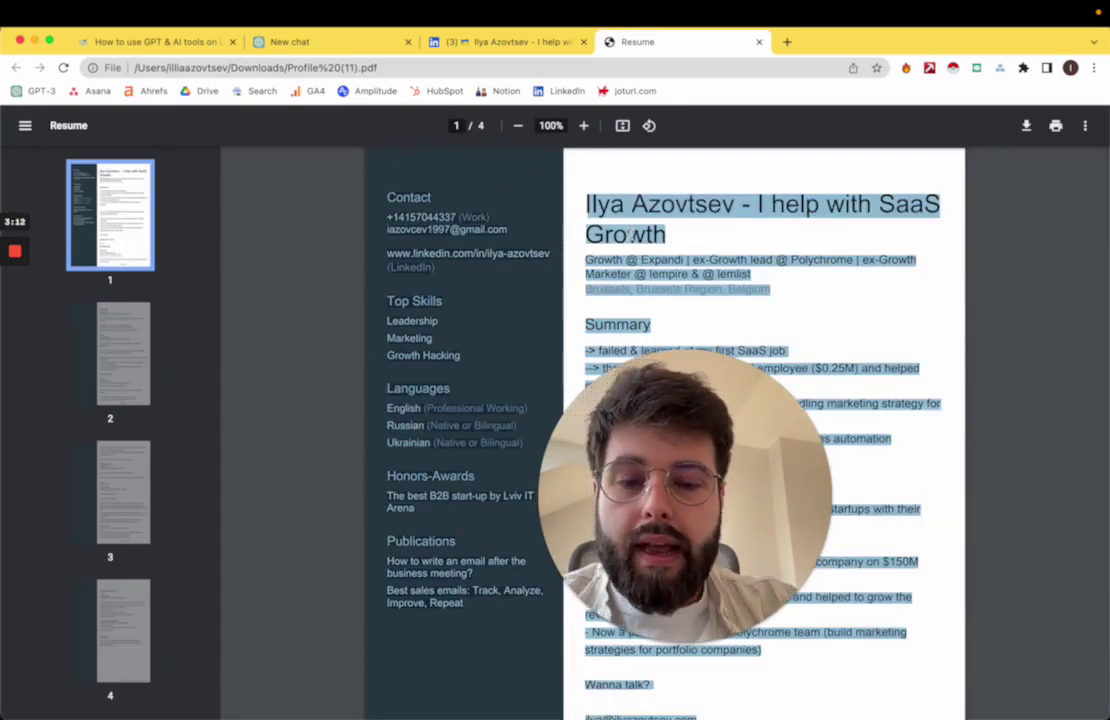
pyautogui.rightClick(628, 212)
pyautogui.click(655, 243)
# - Paste the copied resume text on a new line after the GPT-4 profile-rating prompt
pyautogui.click(285, 42)
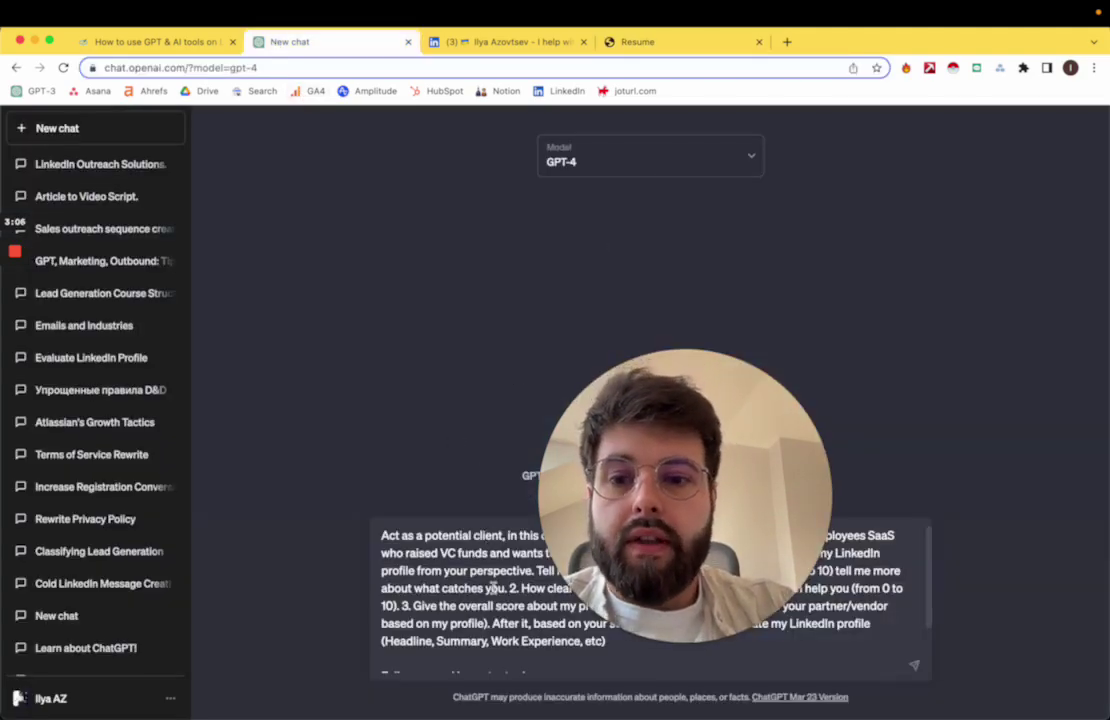
pyautogui.scroll(-2, 491, 648)
pyautogui.moveTo(491, 648); pyautogui.dragTo(493, 558)
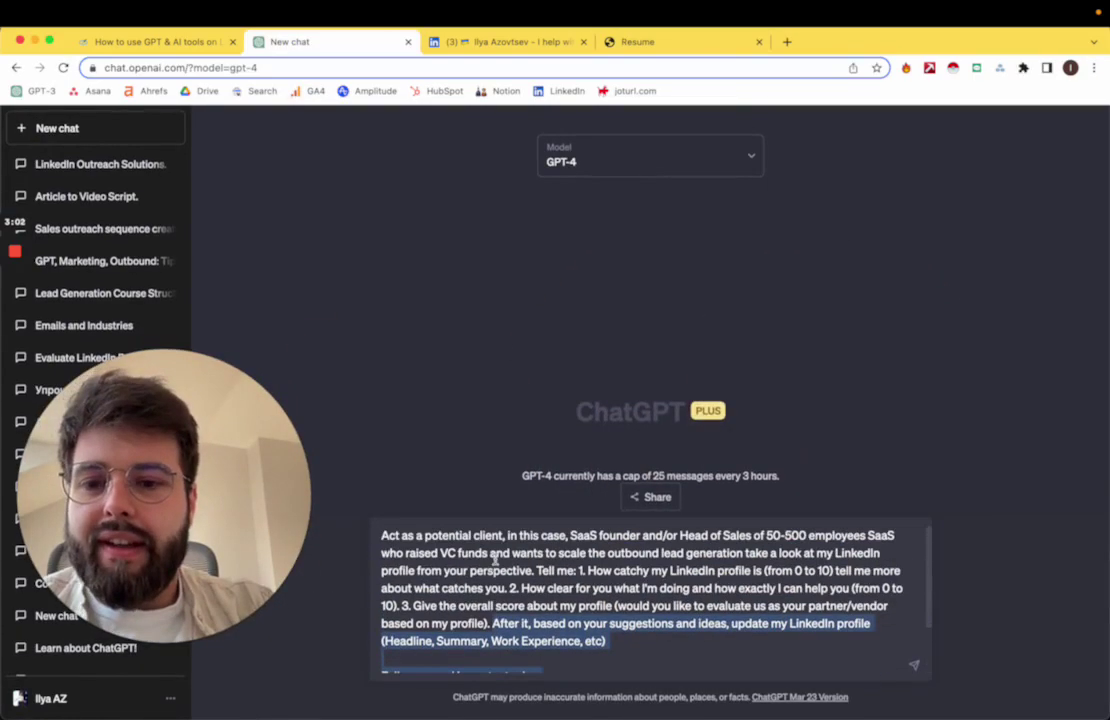
pyautogui.click(396, 537)
pyautogui.moveTo(381, 533); pyautogui.dragTo(590, 629)
pyautogui.click(835, 660)
pyautogui.press('Return')
pyautogui.press('Return')
pyautogui.press('super+v')
pyautogui.scroll(5, 627, 607)
pyautogui.scroll(5, 627, 607)
pyautogui.scroll(5, 620, 607)
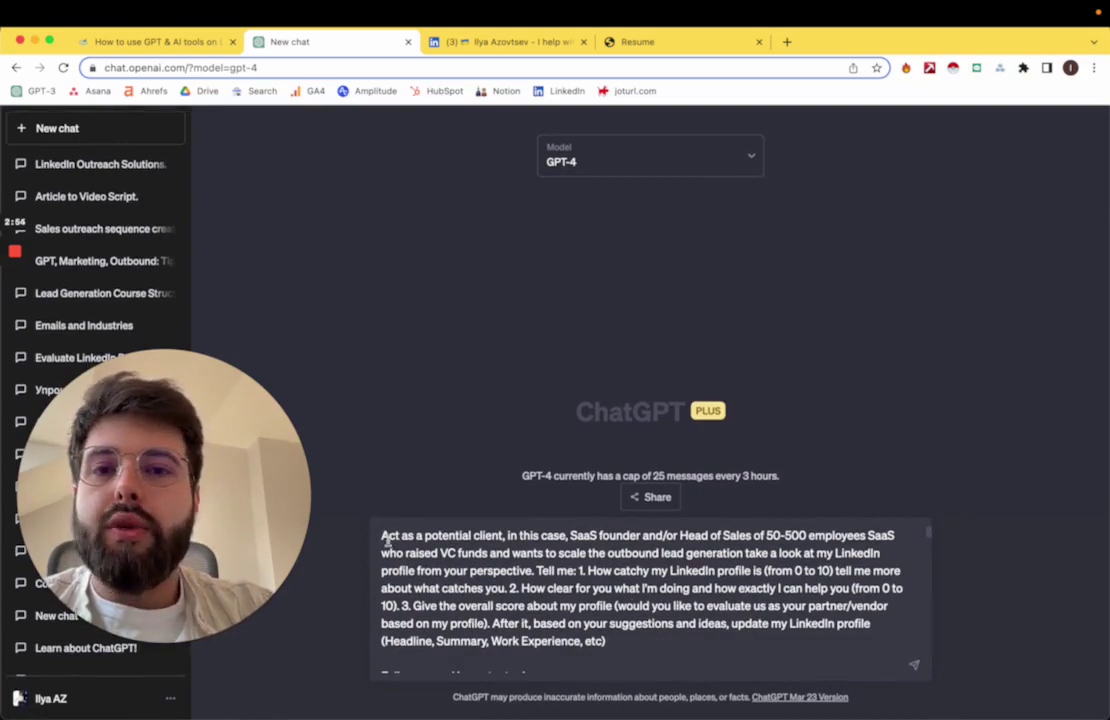
# - Highlight the potential-client description in the Expandi blog's rate-my-profile prompt
pyautogui.click(163, 46)
pyautogui.moveTo(310, 253); pyautogui.dragTo(440, 253)
pyautogui.click(530, 255)
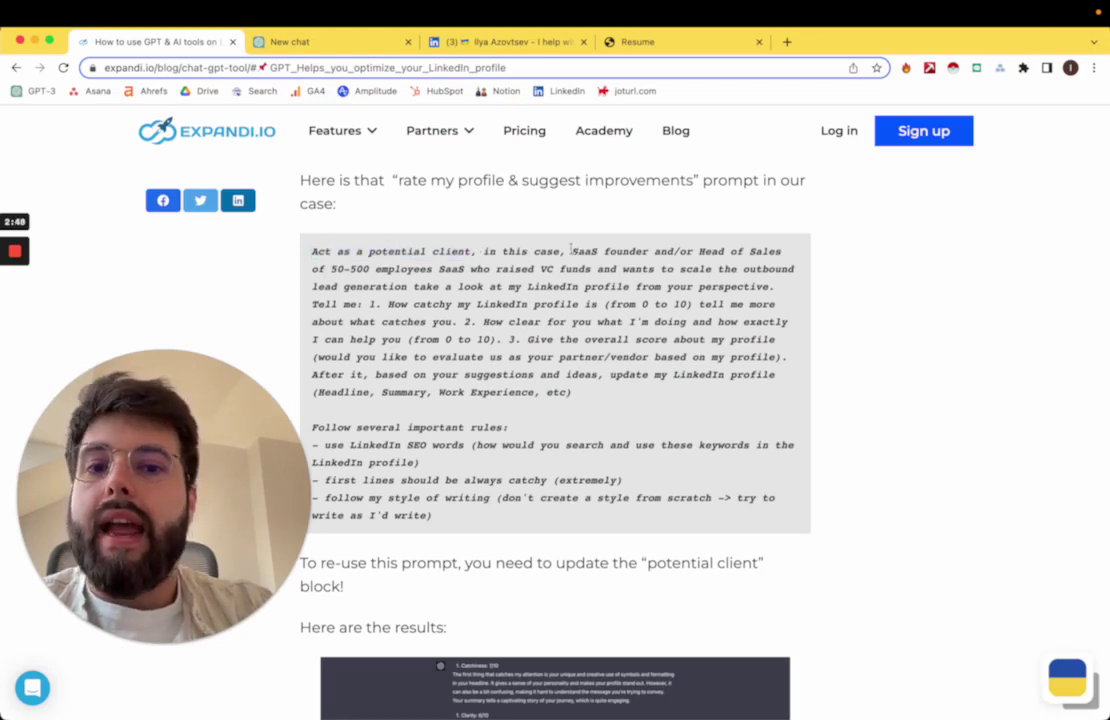
pyautogui.moveTo(570, 251); pyautogui.dragTo(573, 338)
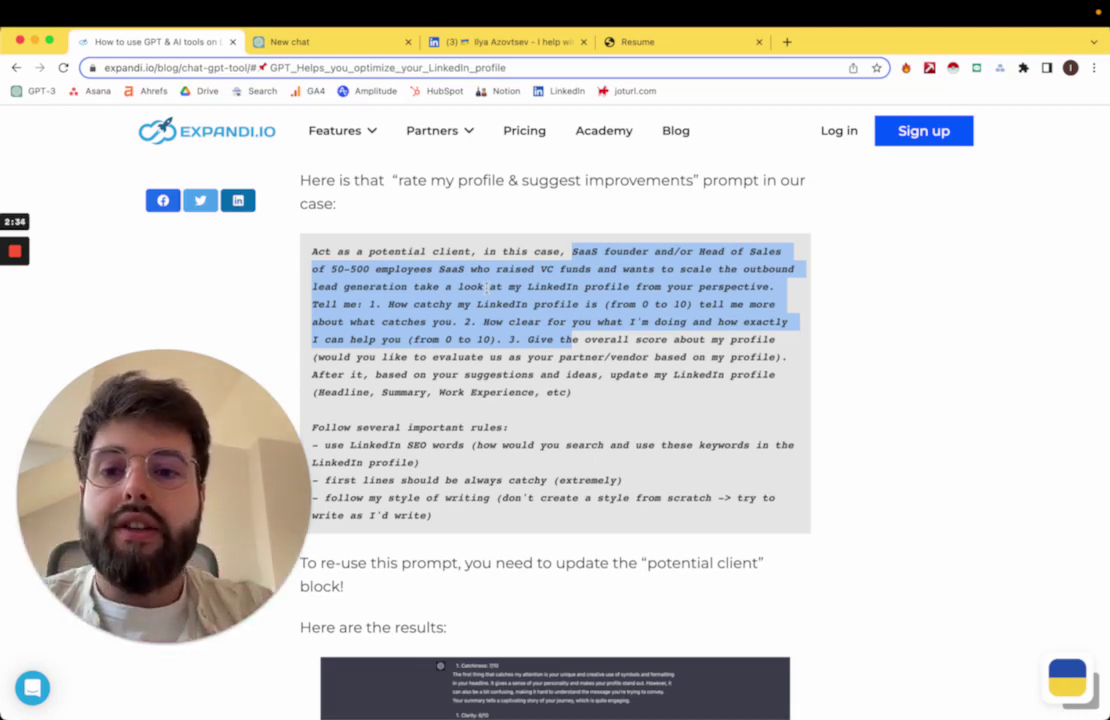
pyautogui.click(340, 231)
pyautogui.moveTo(367, 251); pyautogui.dragTo(472, 251)
pyautogui.click(519, 250)
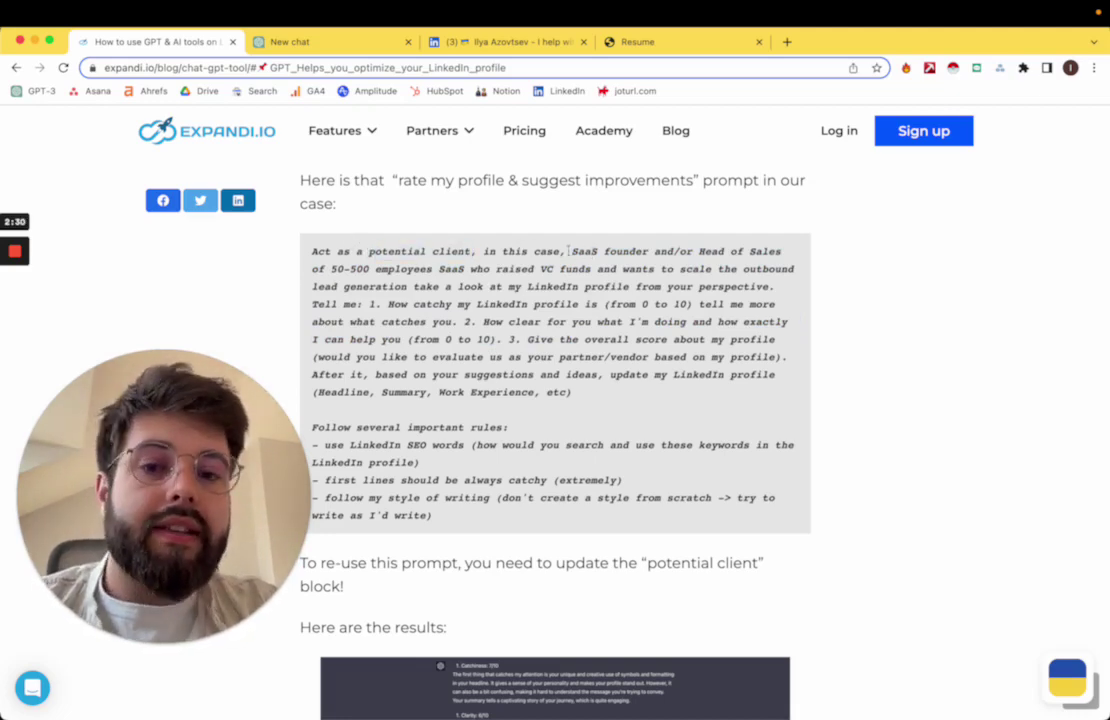
pyautogui.moveTo(567, 251); pyautogui.dragTo(578, 304)
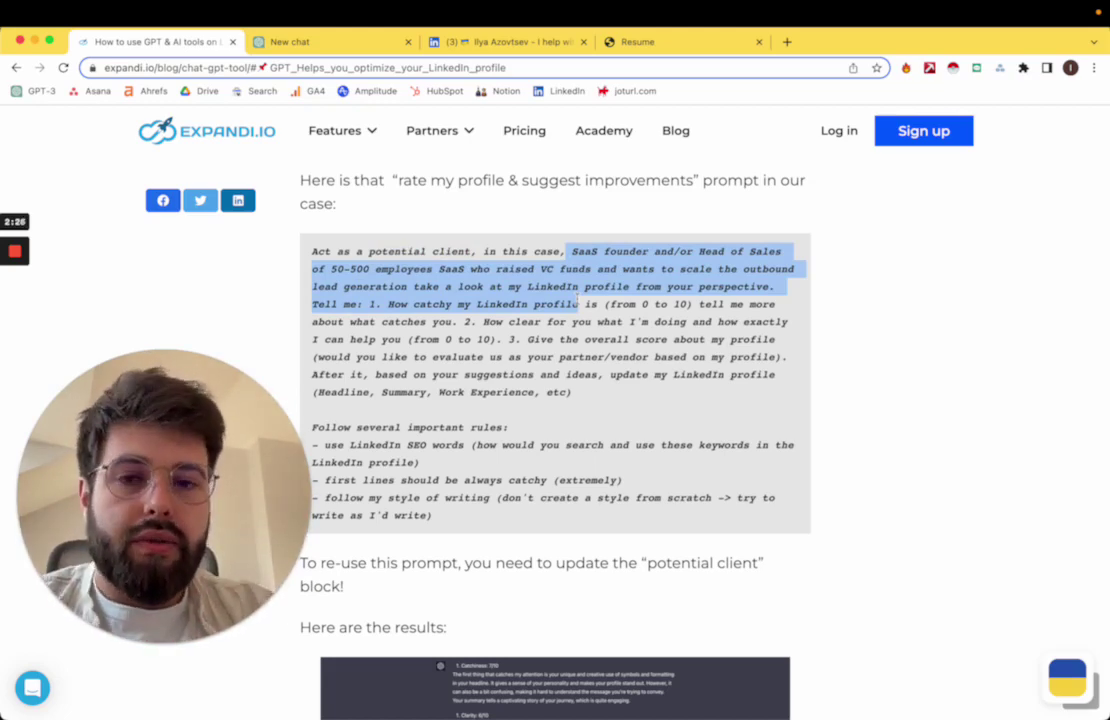
pyautogui.click(577, 302)
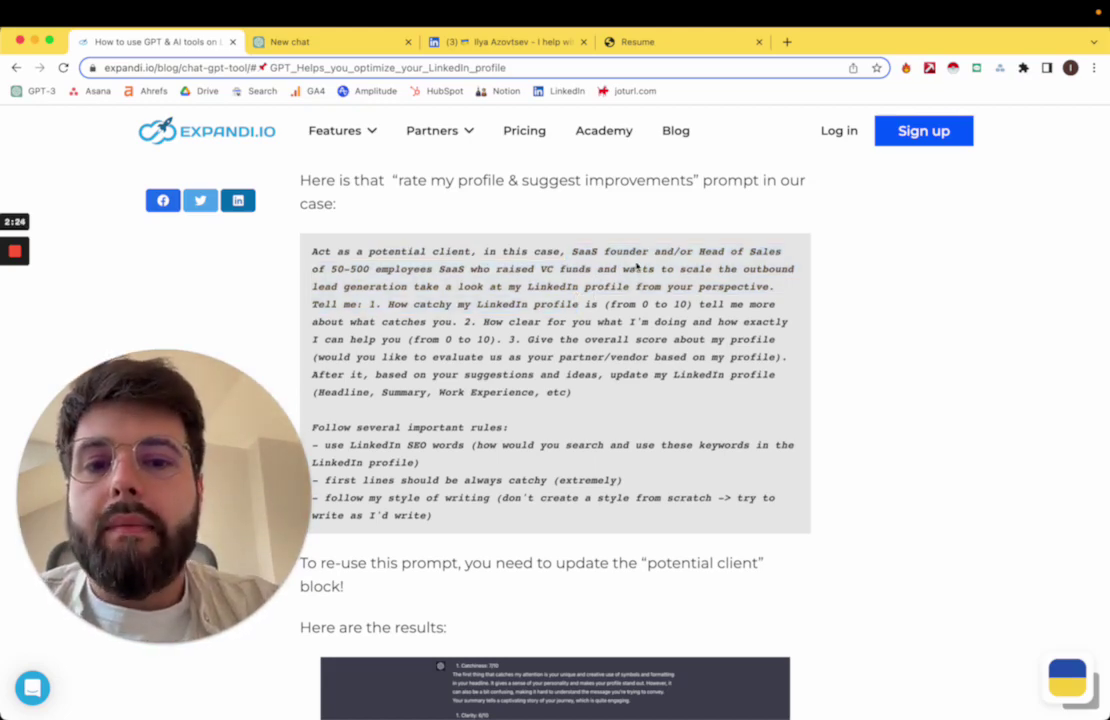
# - Highlight the prompt's opening role-play lines, scoring questions and writing rules
pyautogui.moveTo(764, 267); pyautogui.dragTo(308, 247)
pyautogui.click(653, 285)
pyautogui.moveTo(796, 296); pyautogui.dragTo(266, 249)
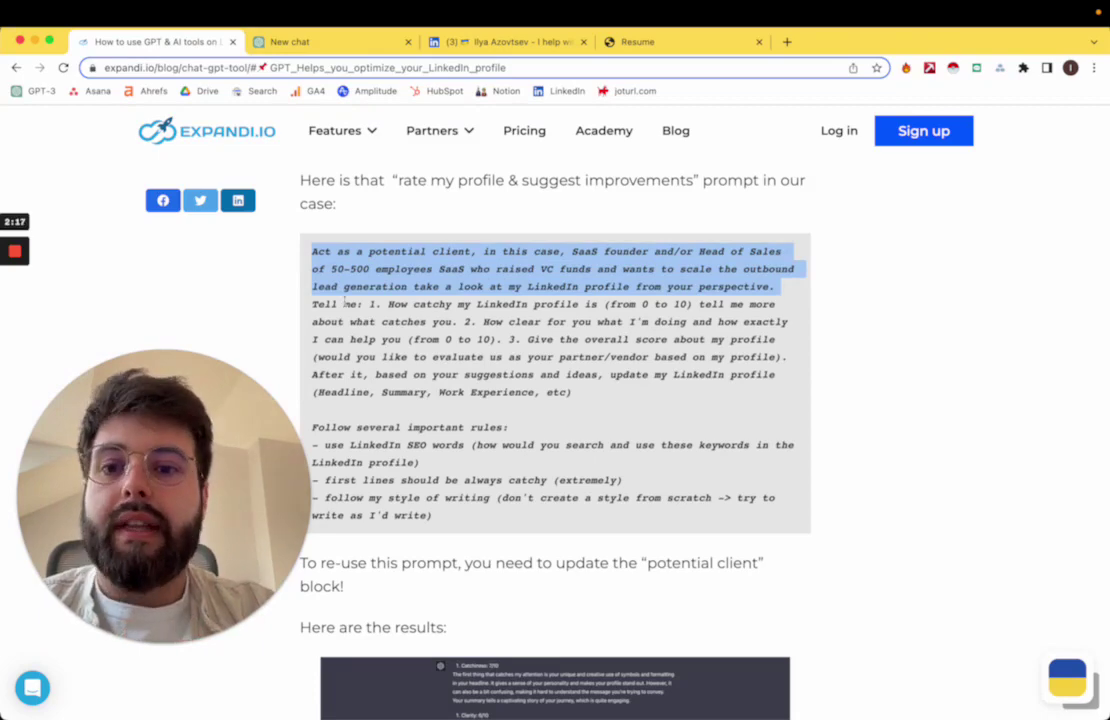
pyautogui.moveTo(311, 306); pyautogui.dragTo(372, 513)
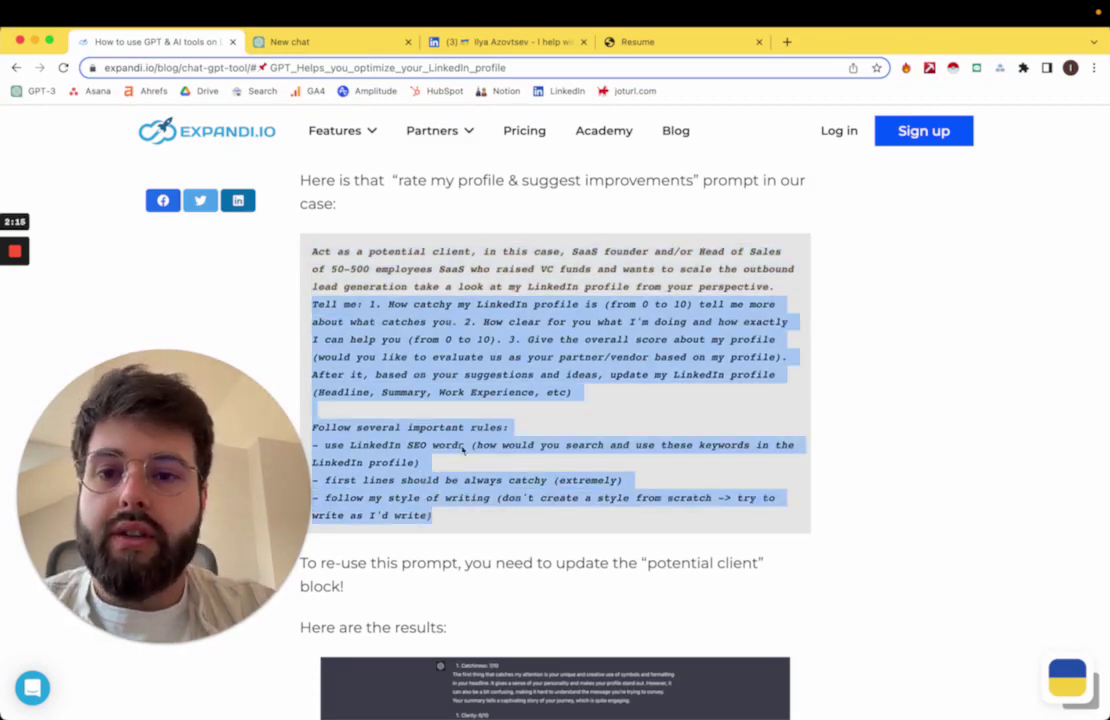
pyautogui.click(402, 446)
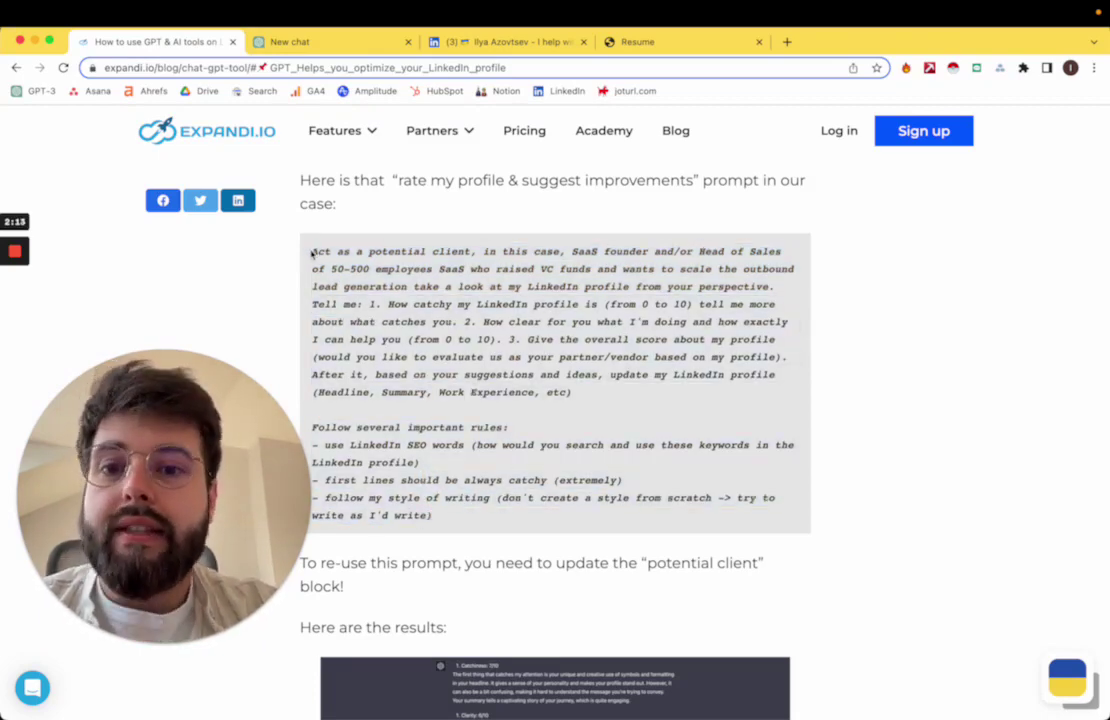
pyautogui.moveTo(354, 256); pyautogui.dragTo(545, 251)
pyautogui.click(545, 251)
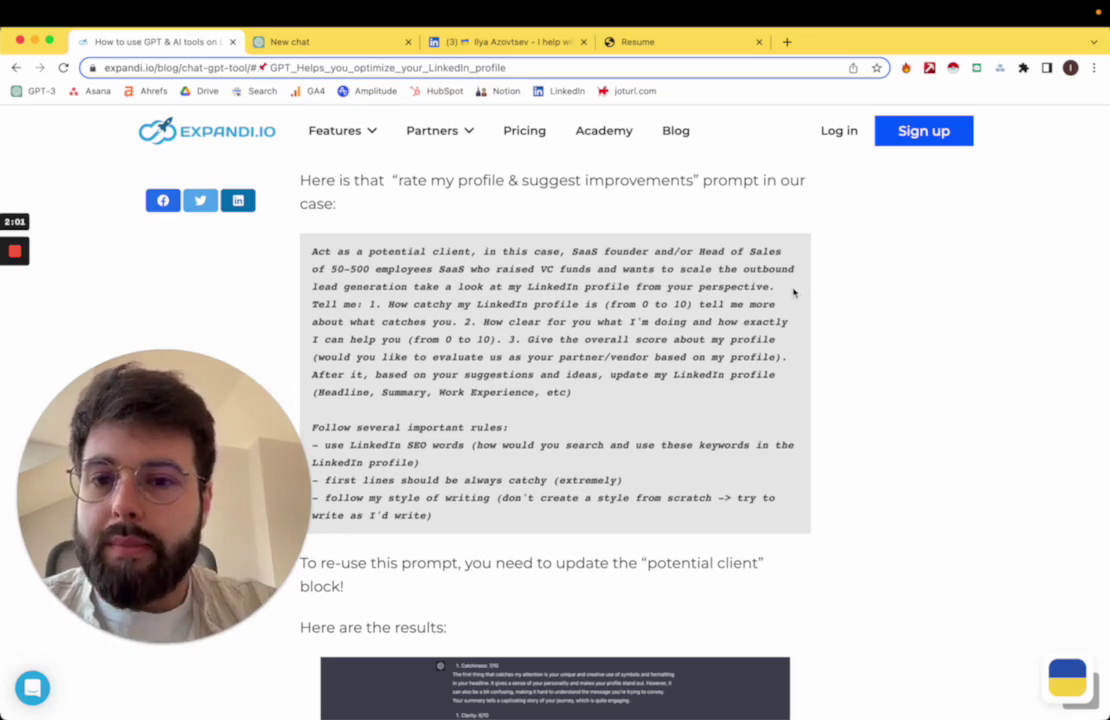
pyautogui.moveTo(312, 304); pyautogui.dragTo(585, 410)
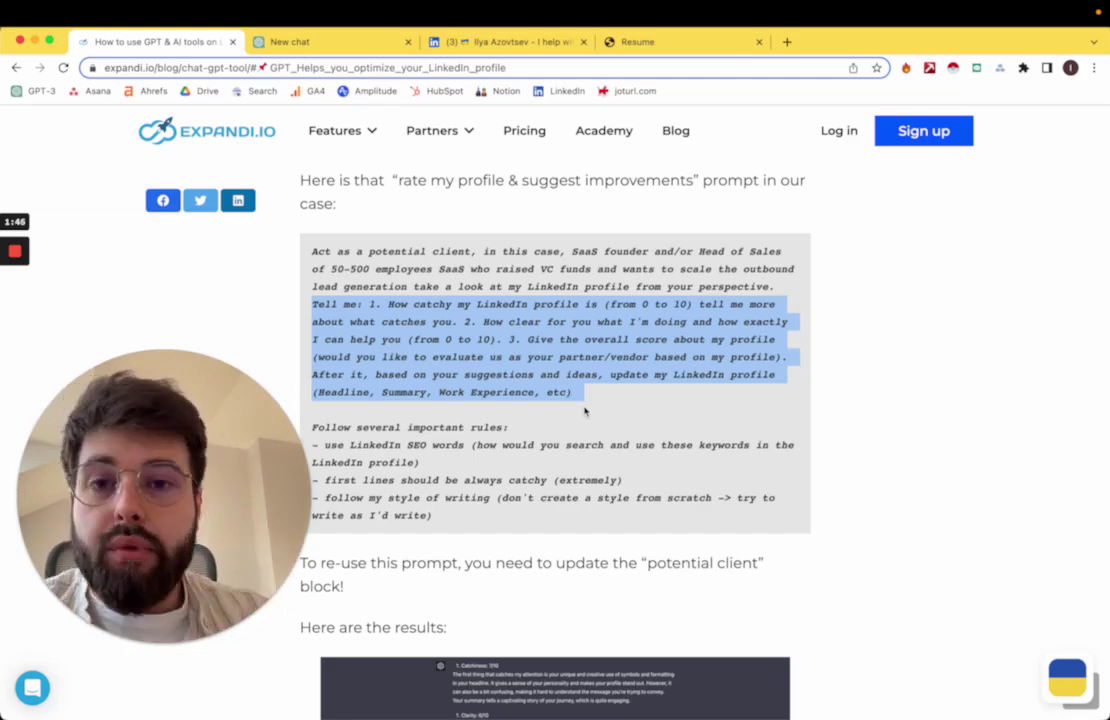
# - Send the combined profile-rating prompt and resume to GPT-4
pyautogui.click(323, 45)
pyautogui.click(155, 45)
pyautogui.moveTo(593, 497); pyautogui.dragTo(441, 300)
pyautogui.click(323, 42)
pyautogui.scroll(-3, 552, 578)
pyautogui.scroll(1, 553, 575)
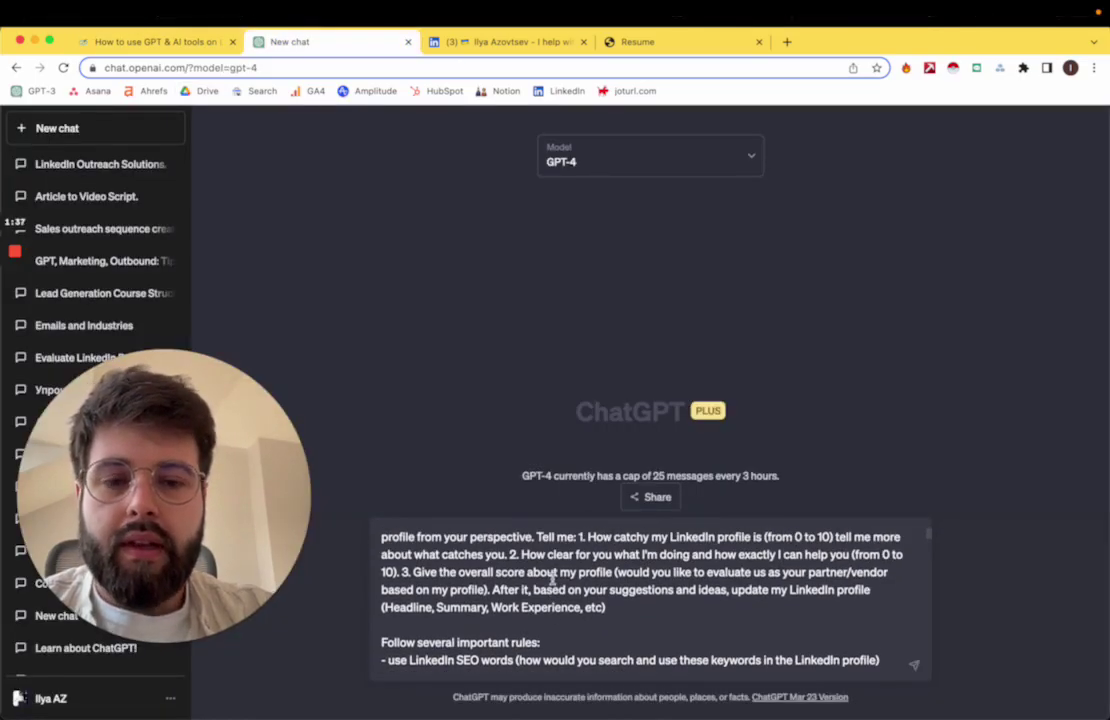
pyautogui.press('Return')
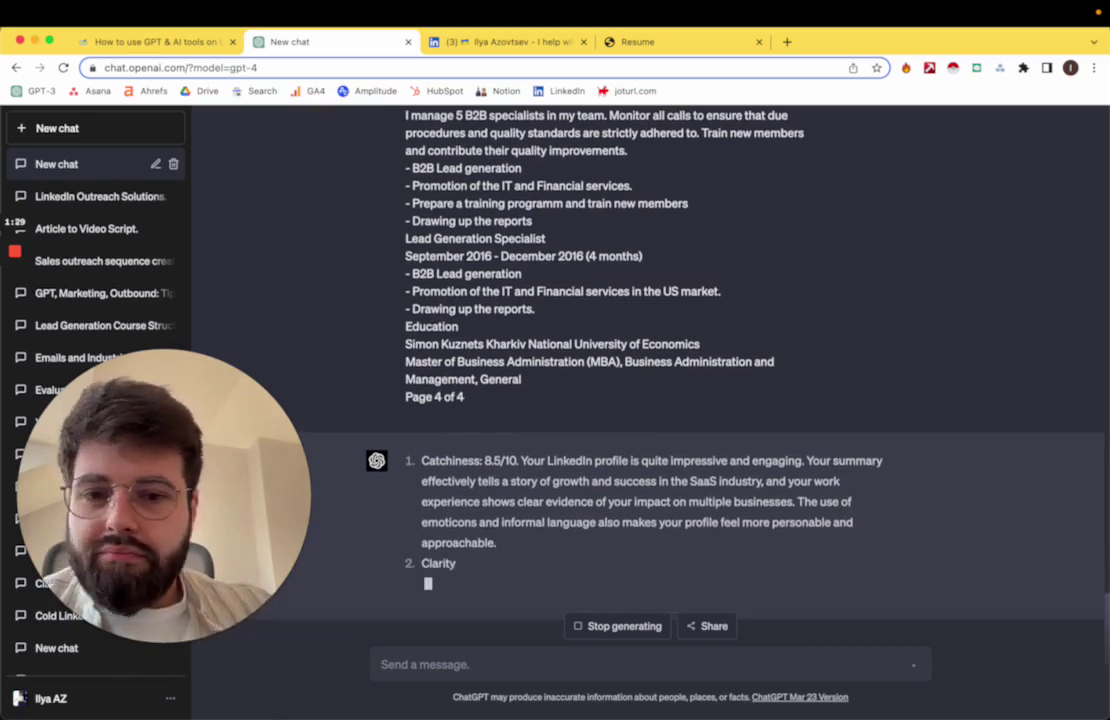
# - Review GPT-4's scores (Catchiness 8.5/10, Clarity 7/10) and its drafted headline
pyautogui.moveTo(482, 422); pyautogui.dragTo(513, 412)
pyautogui.click(540, 412)
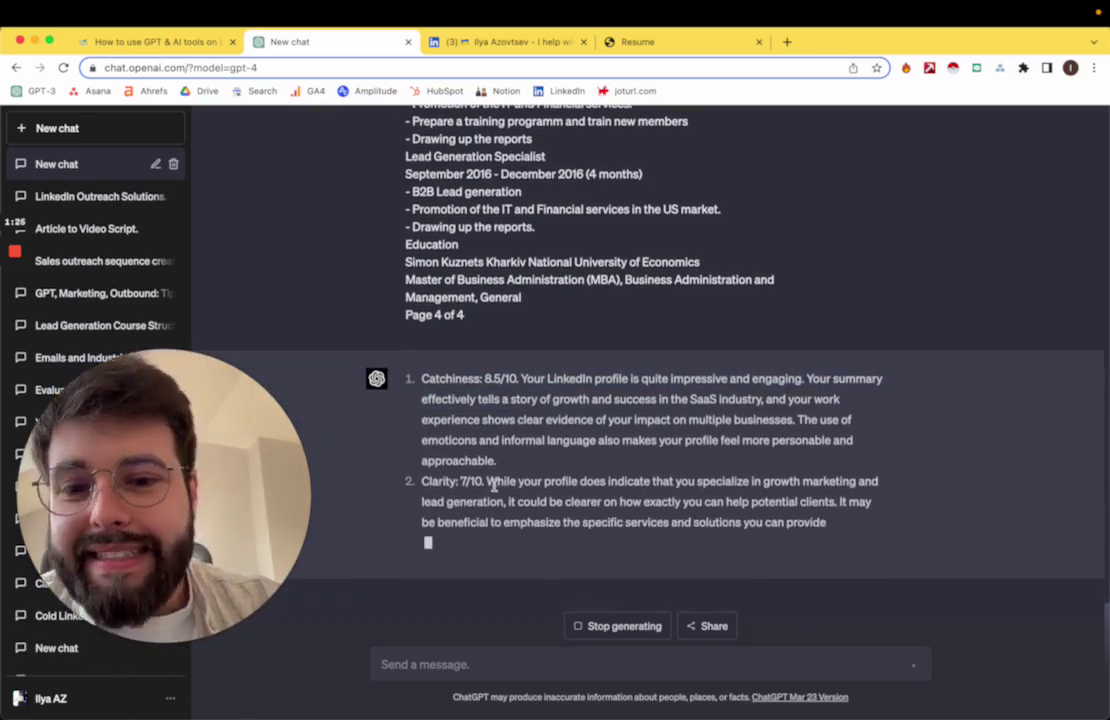
pyautogui.moveTo(487, 486); pyautogui.dragTo(470, 486)
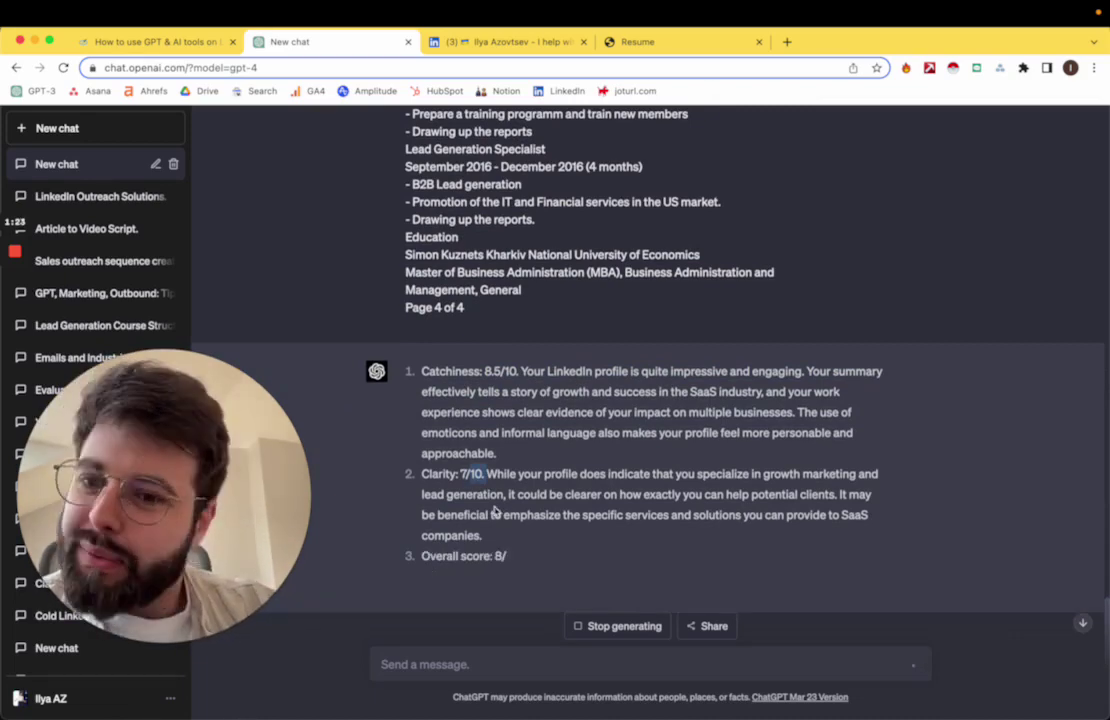
pyautogui.click(511, 497)
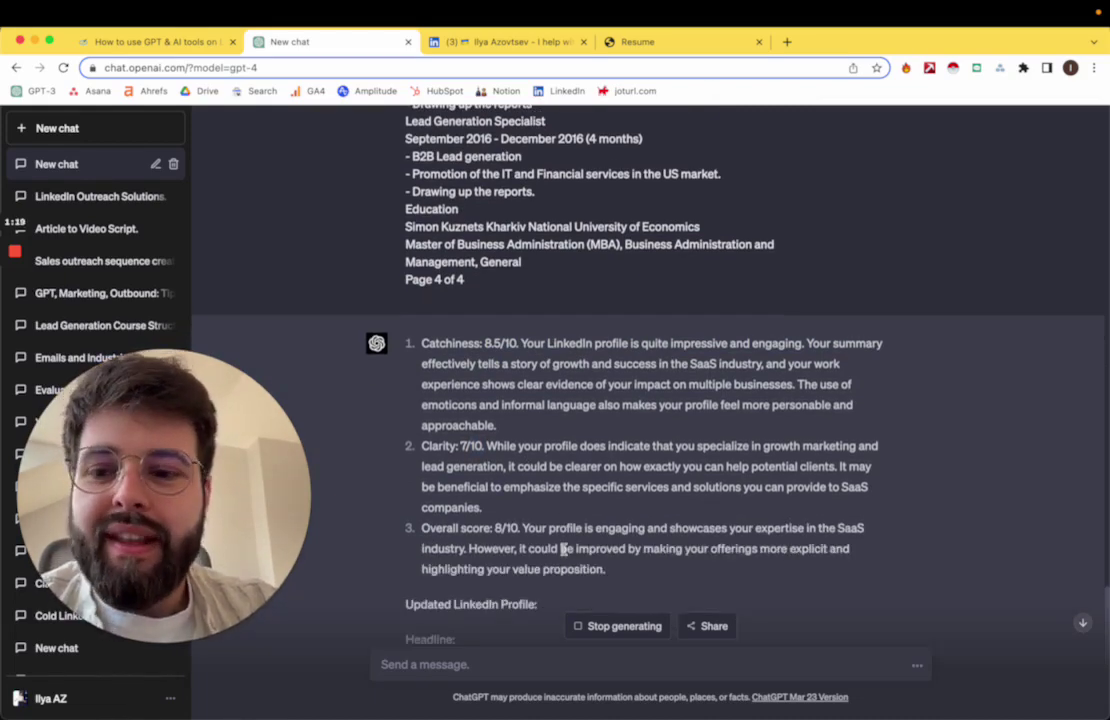
pyautogui.scroll(-4, 527, 565)
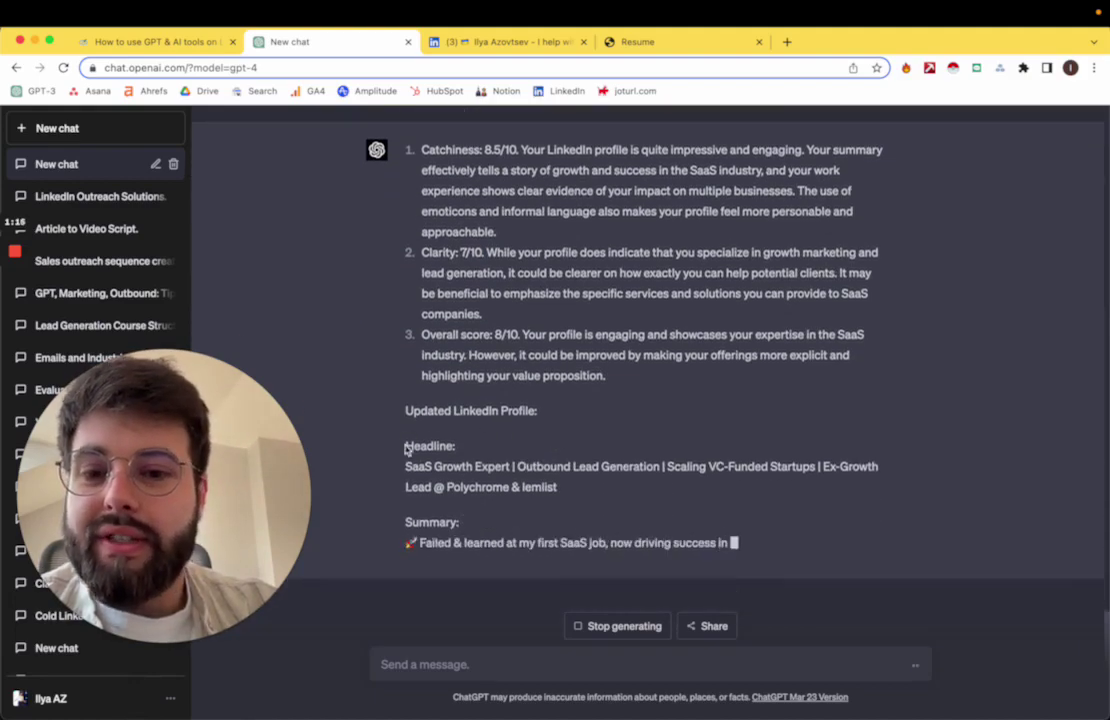
pyautogui.moveTo(406, 449); pyautogui.dragTo(536, 483)
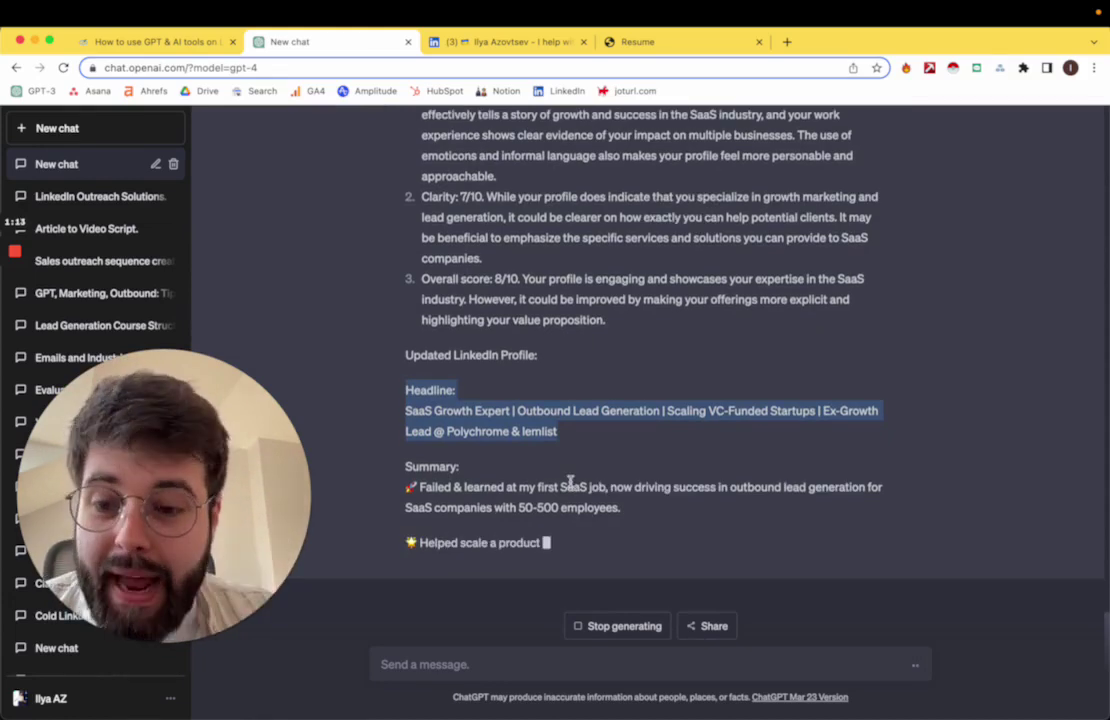